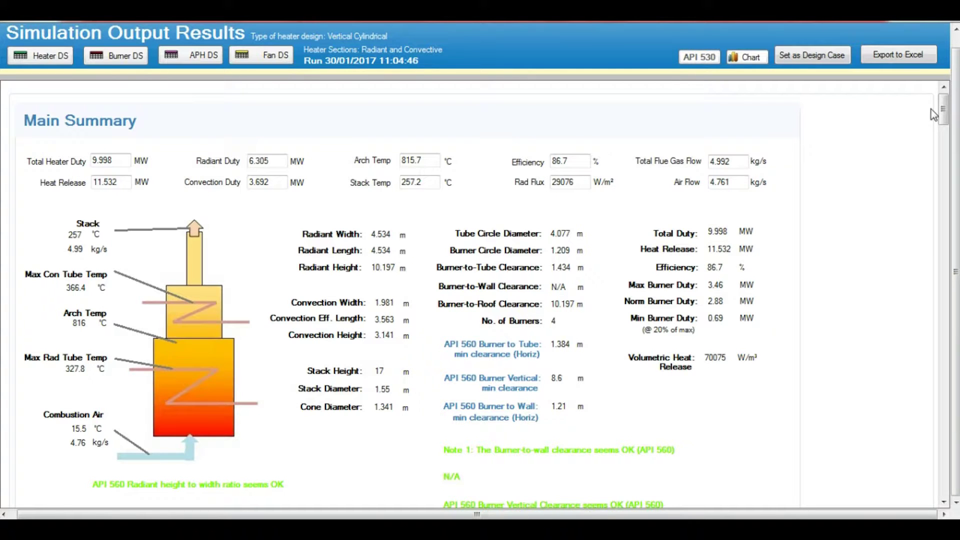
mouse_move(942, 105)
left_mouse_down()
mouse_move(942, 411)
mouse_move(943, 357)
left_mouse_up()
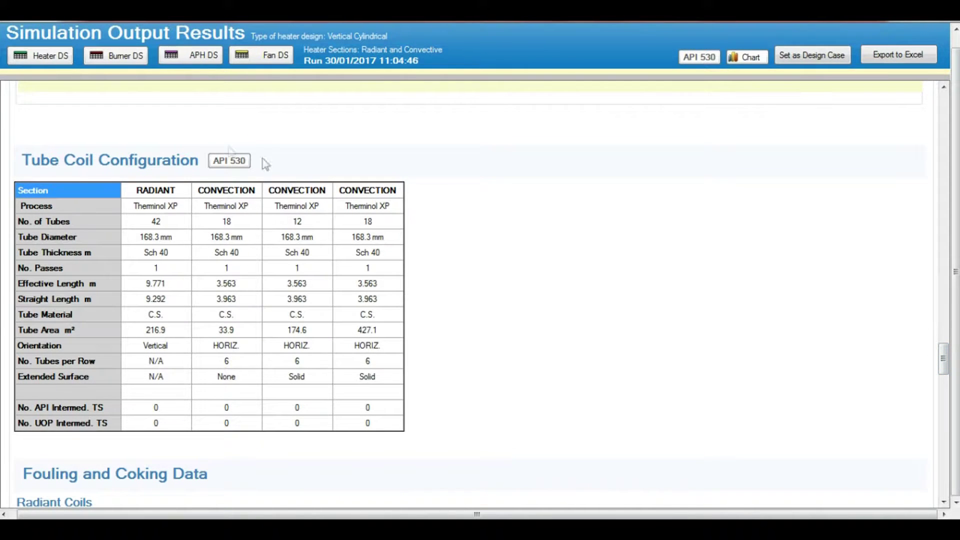
Open the API 530 tube thickness calculations for Radiant Coil 1 and select the temperature allowance.
left_click(222, 162)
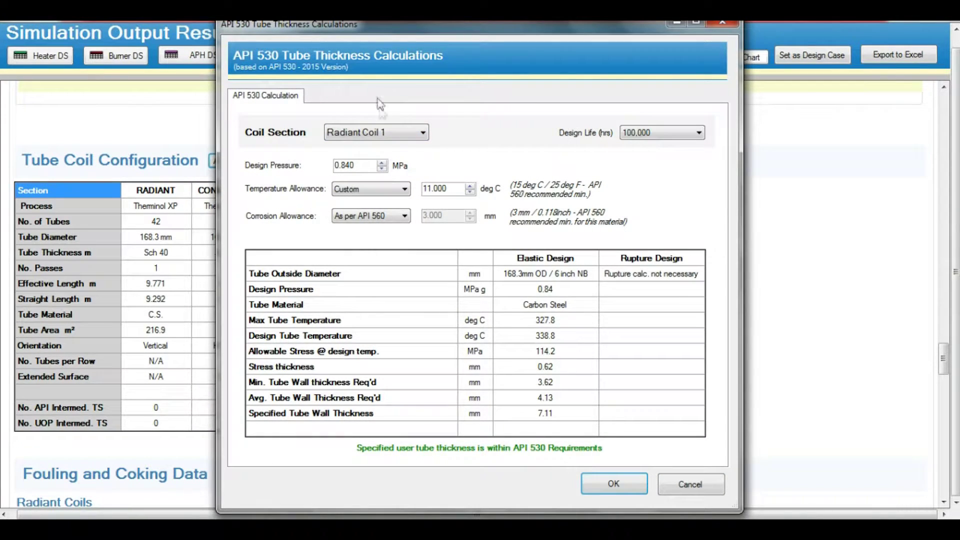
left_click(375, 133)
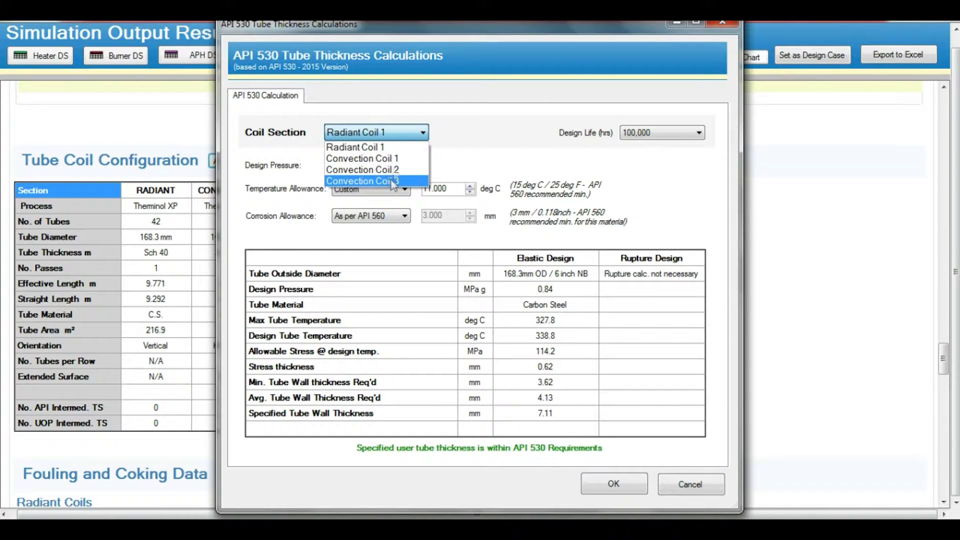
left_click(443, 140)
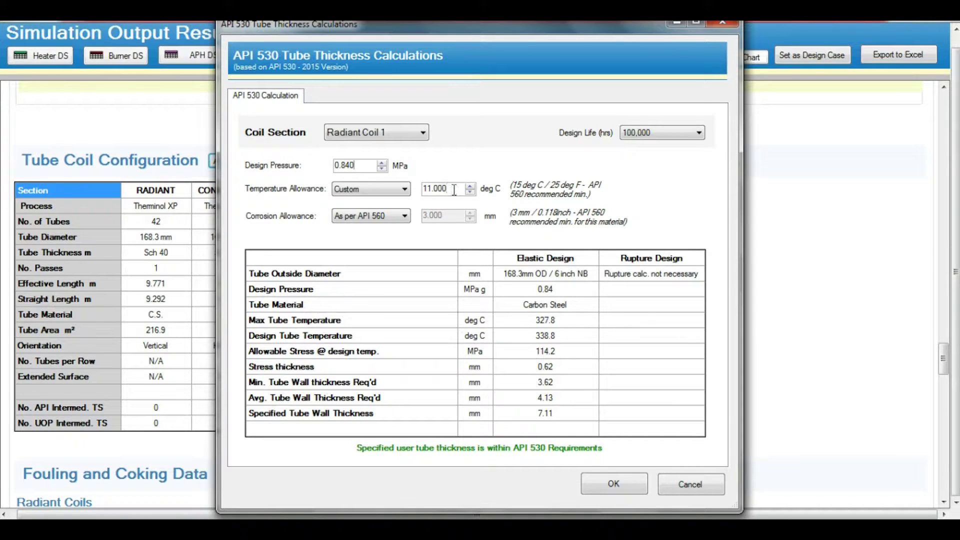
double_click(440, 190)
Use the API 560 temperature allowance (15 °C) and a custom 2 mm corrosion allowance.
left_click(389, 191)
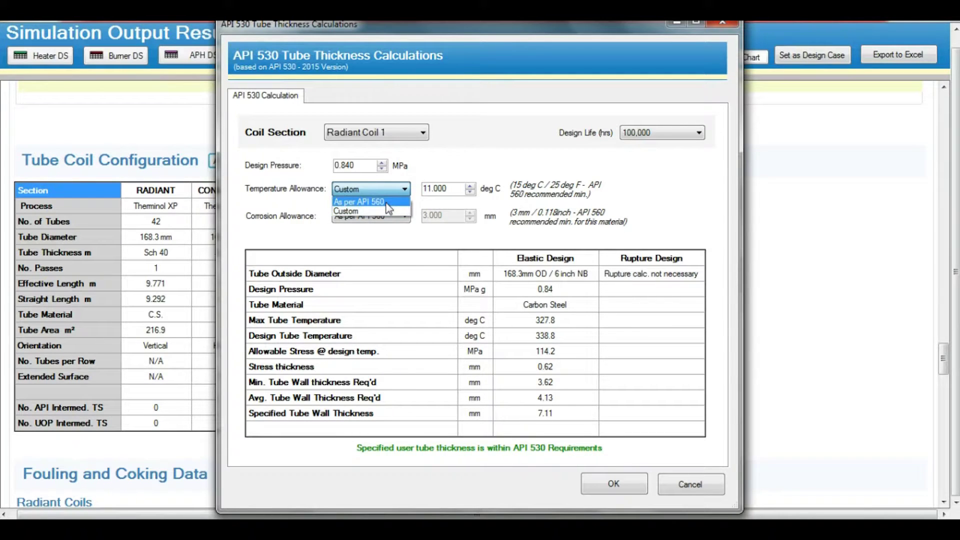
left_click(368, 200)
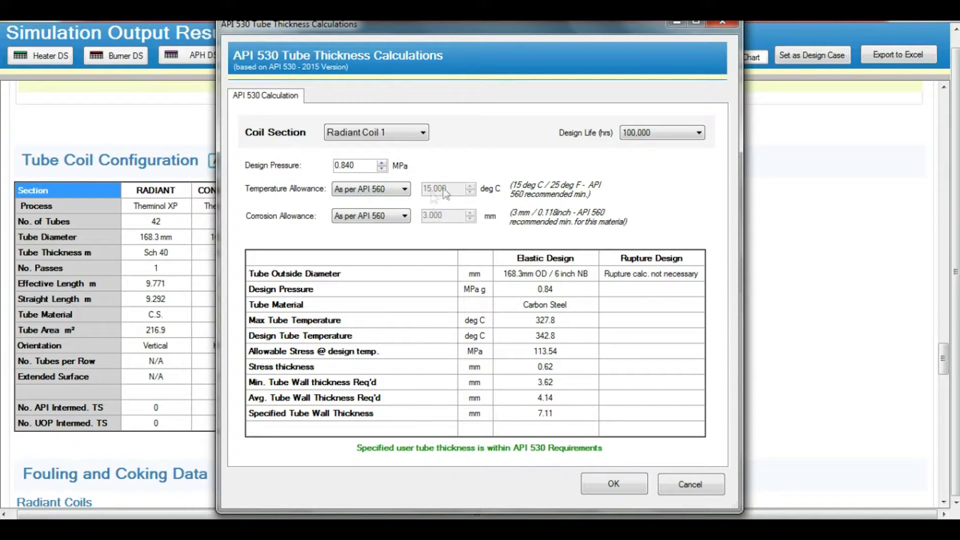
left_click(397, 217)
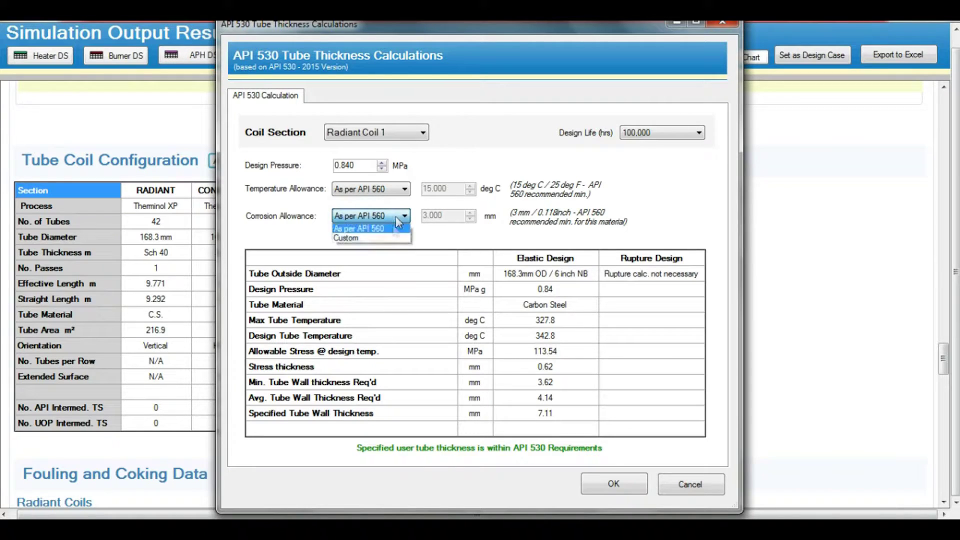
left_click(387, 241)
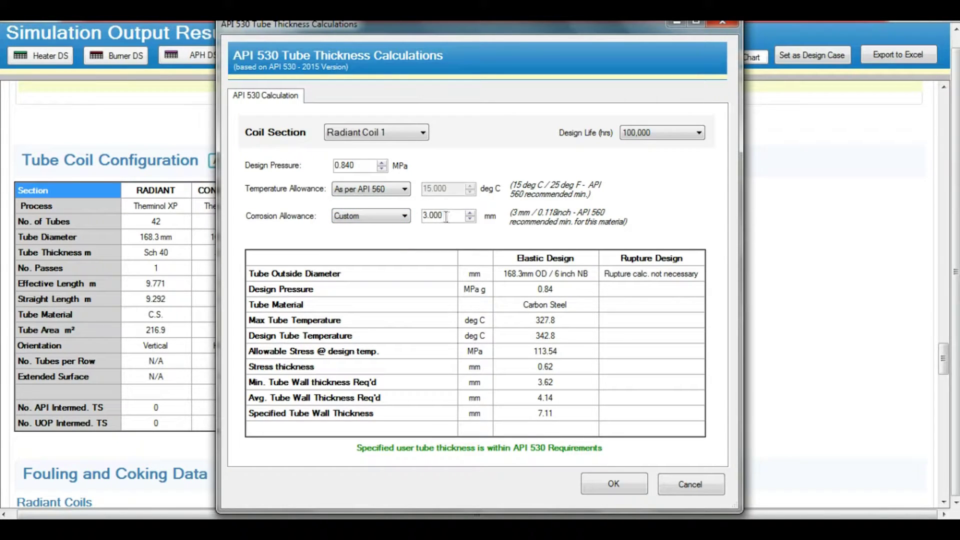
double_click(436, 216)
type("2")
key("Return")
Make the temperature allowance custom, stepping through 20, 30 and 40 °C toward 460 °C.
left_click(404, 189)
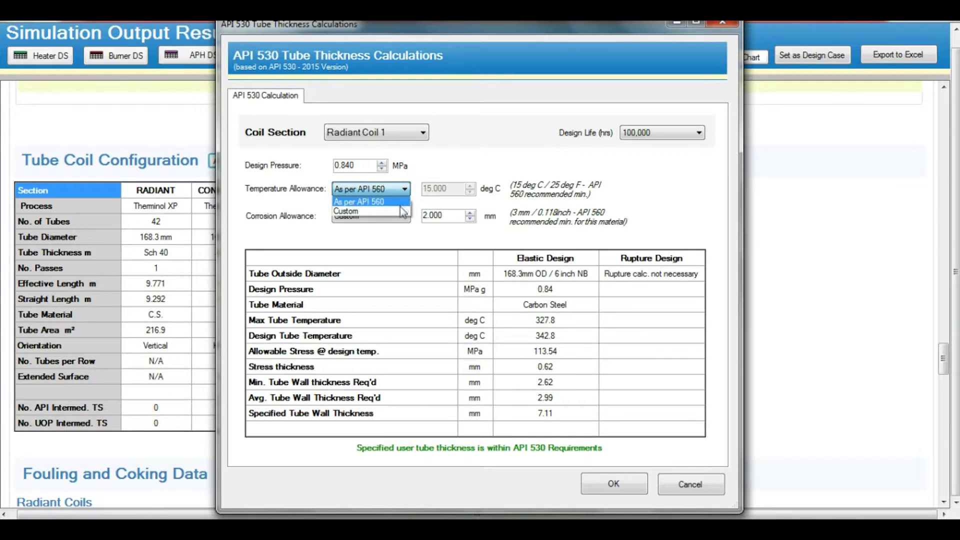
left_click(360, 211)
double_click(435, 188)
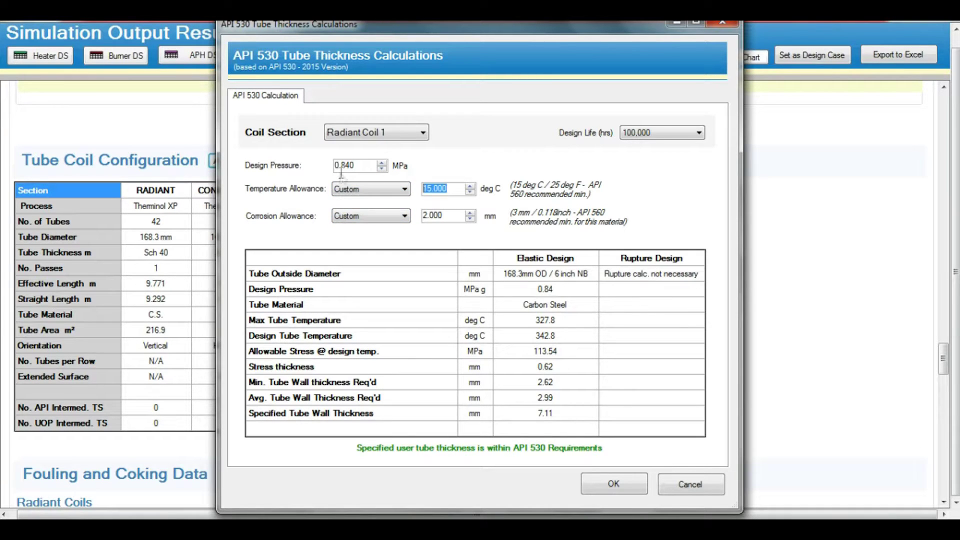
type("20")
left_click(470, 184)
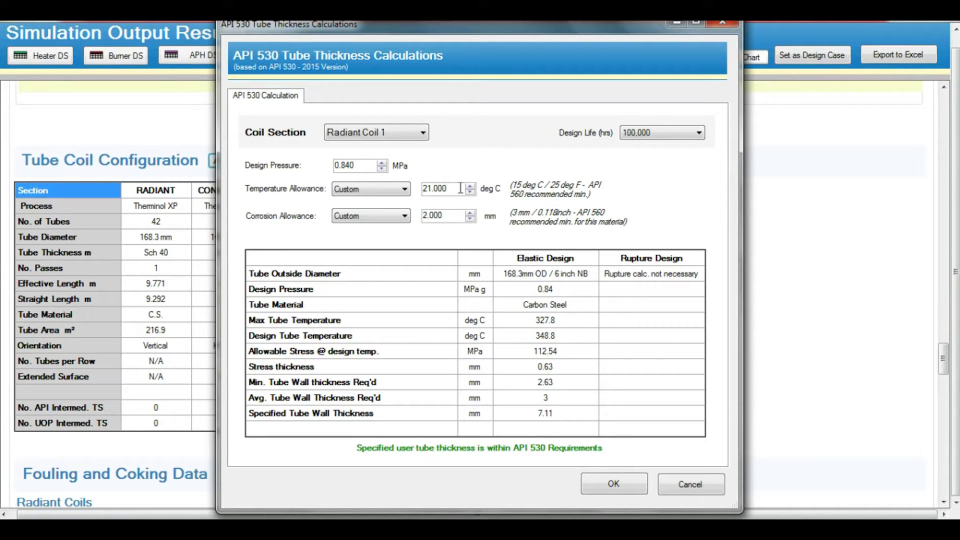
left_click_drag(460, 188, 420, 188)
type("30")
key("Return")
left_click_drag(459, 189, 424, 188)
type("40")
key("Return")
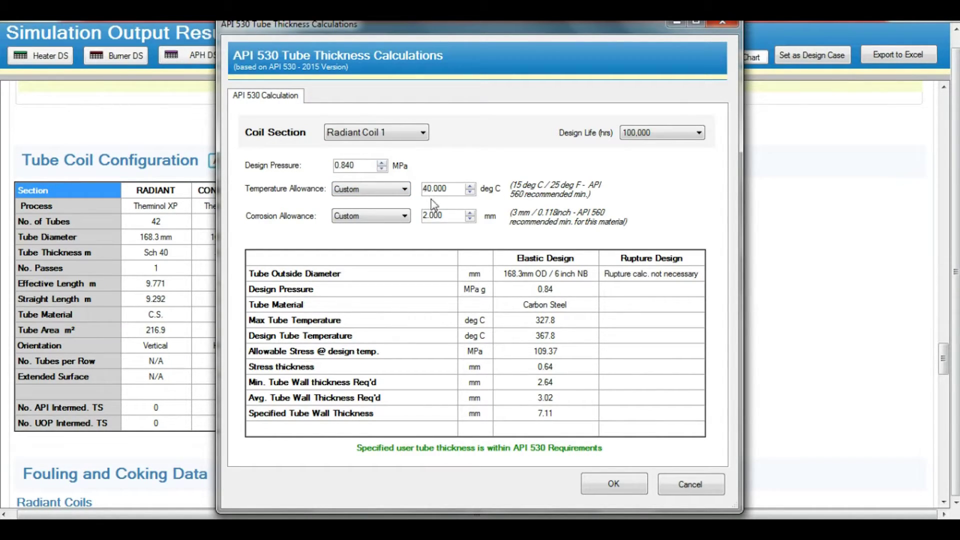
left_click_drag(450, 188, 424, 188)
type("460")
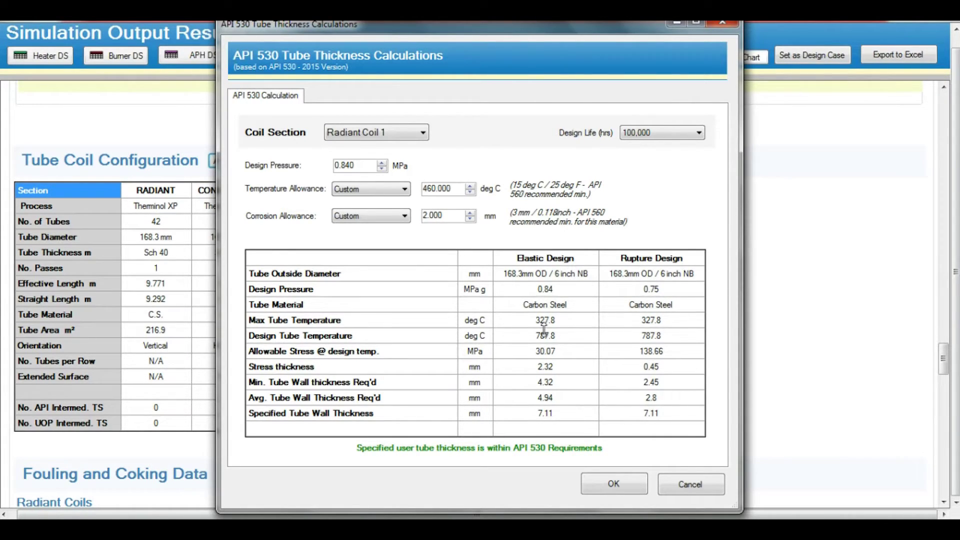
Set the design pressure to 50 MPa.
double_click(345, 165)
type("50")
key("Return")
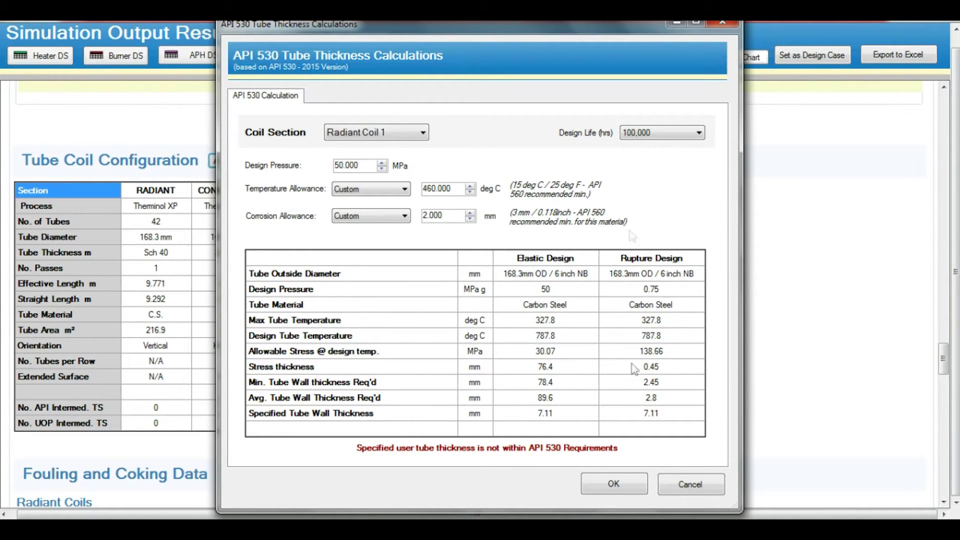
left_click(662, 133)
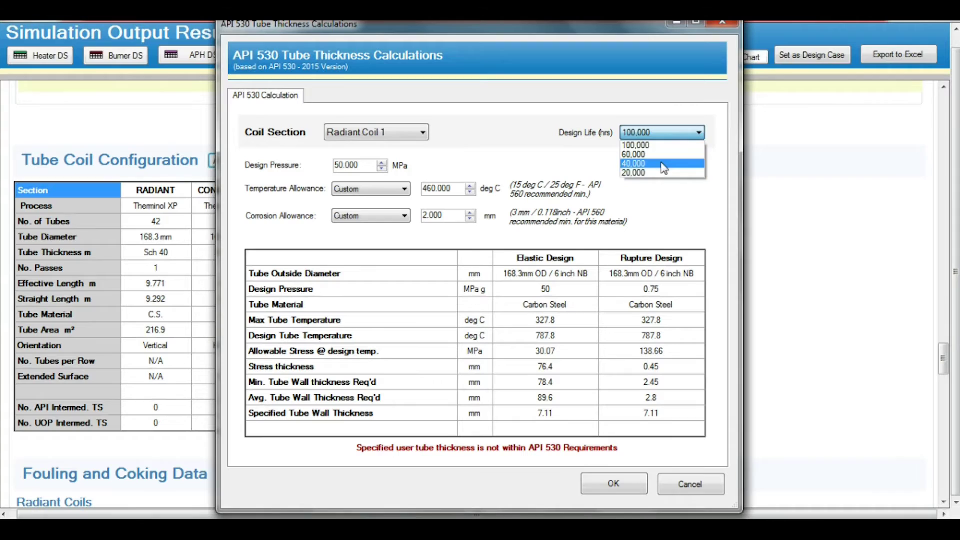
left_click(602, 146)
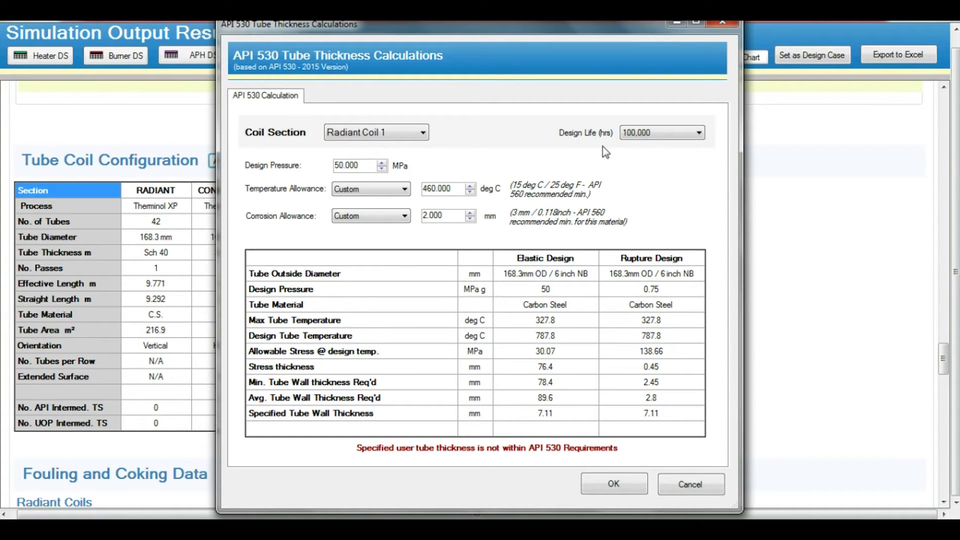